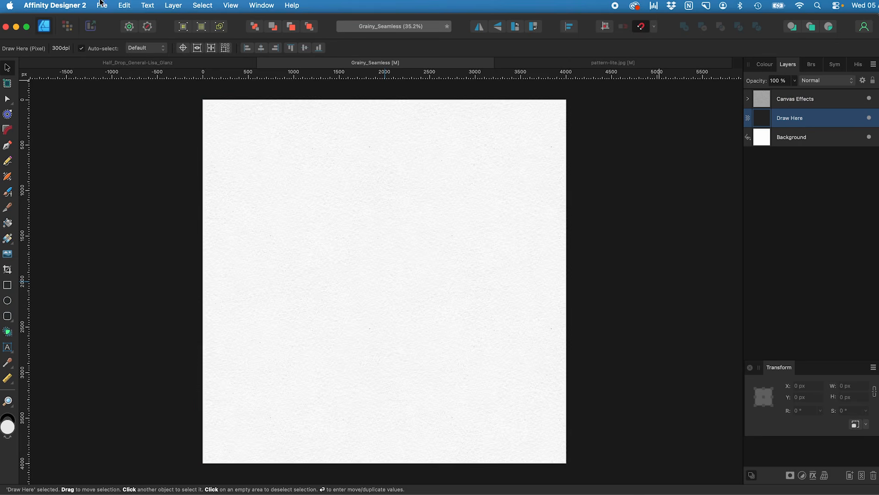
- Paste the copied floral pattern into the Grainy_Seamless document and resize it to 4000 × 4000 px
{"action": "left_click", "coordinate": [140, 78]}
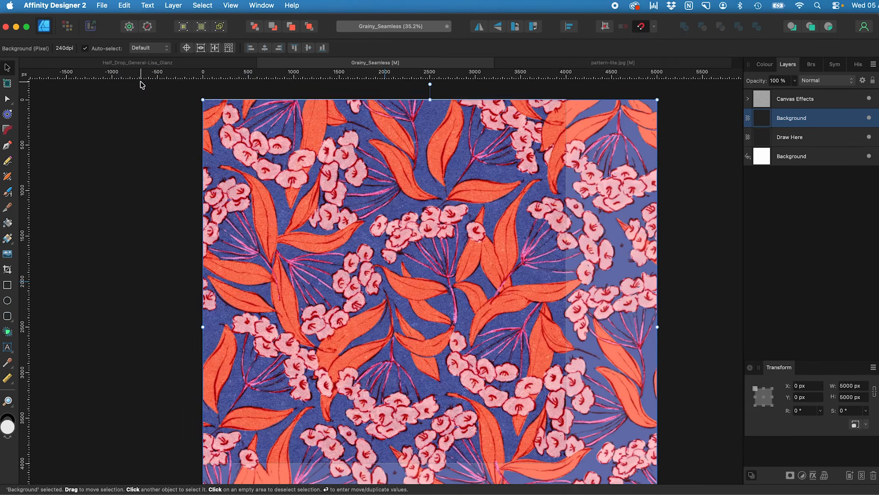
{"action": "left_click", "coordinate": [846, 385]}
{"action": "type", "text": "4000"}
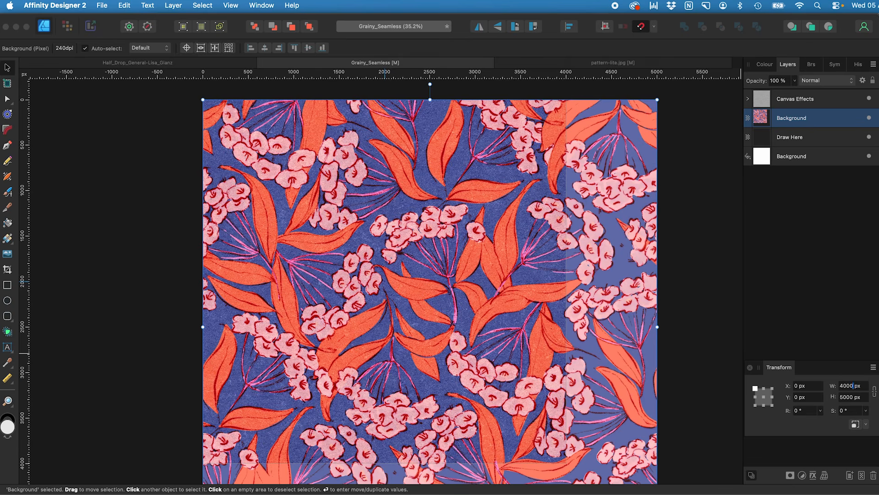
{"action": "key", "text": "Tab"}
{"action": "type", "text": "4000"}
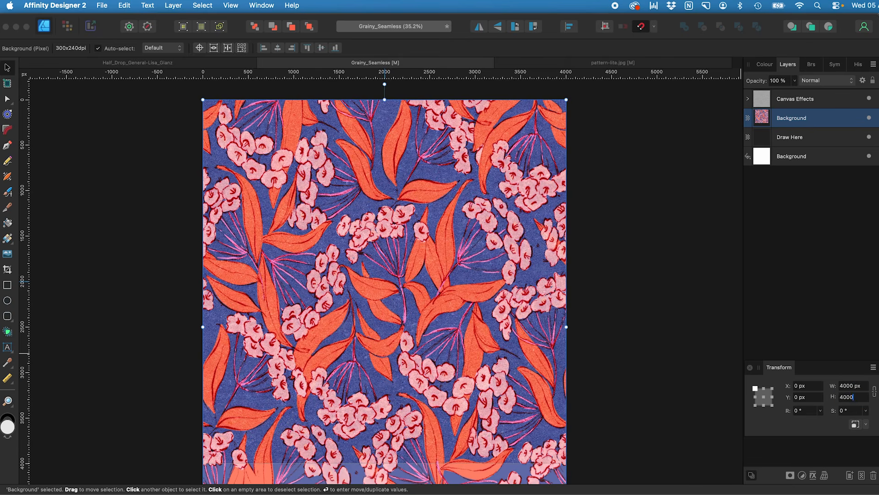
{"action": "key", "text": "Return"}
{"action": "left_click", "coordinate": [640, 409]}
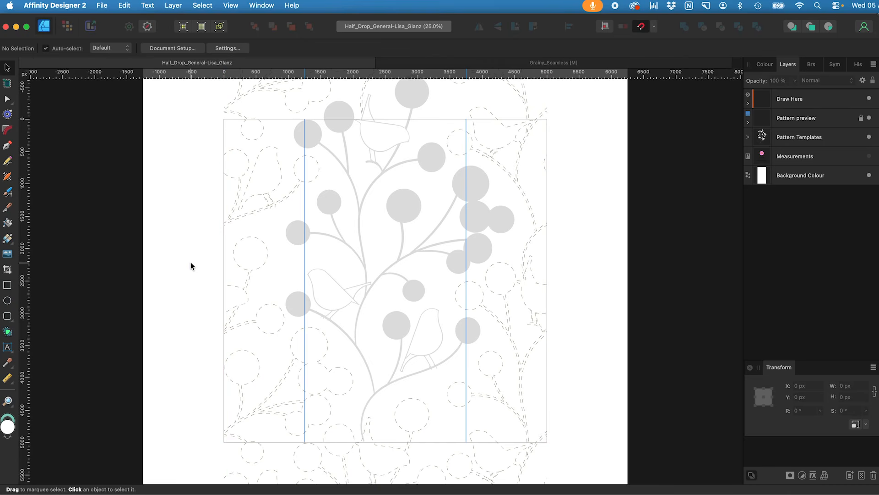
- Resize the half-drop template document to 4000 × 4000 px with linked proportions, rescaled objects and bilinear resampling
{"action": "scroll", "coordinate": [192, 262], "scroll_direction": "left", "scroll_amount": 1}
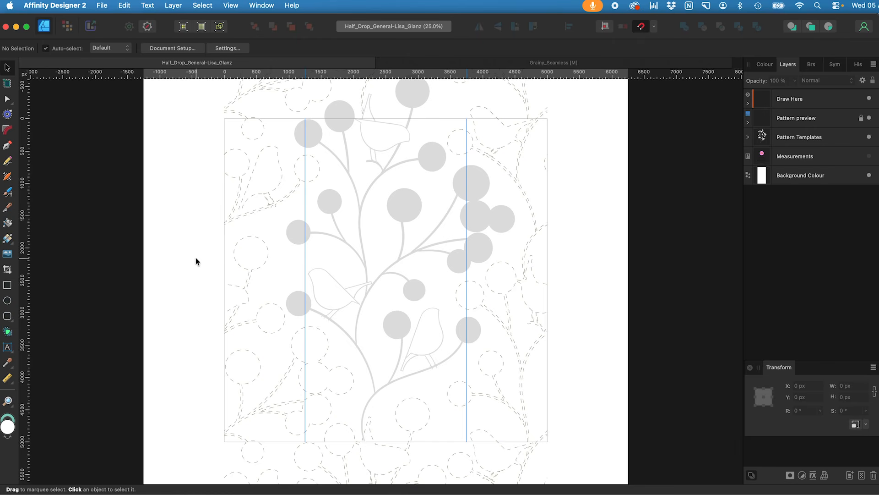
{"action": "left_click", "coordinate": [102, 5]}
{"action": "left_click", "coordinate": [137, 303]}
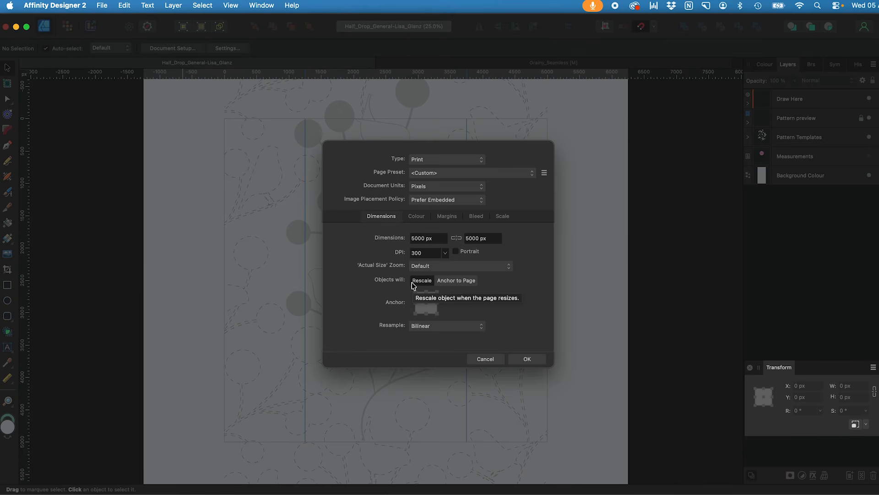
{"action": "left_click", "coordinate": [426, 326]}
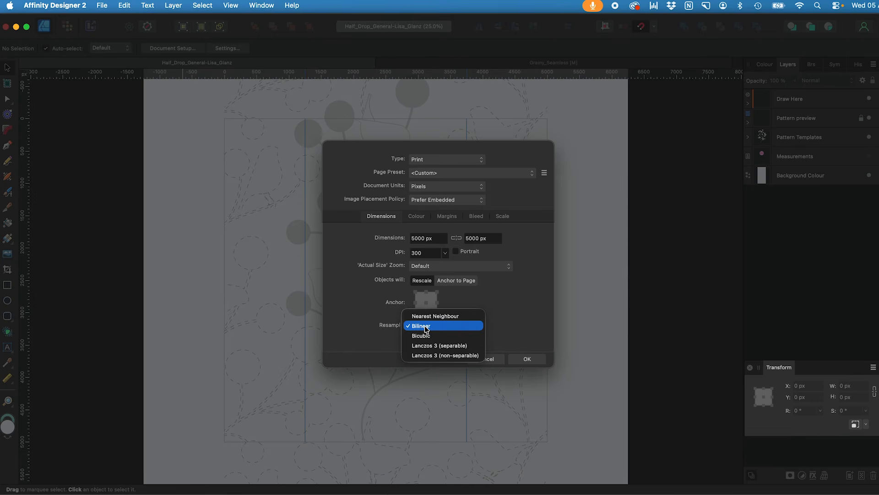
{"action": "left_click", "coordinate": [426, 326]}
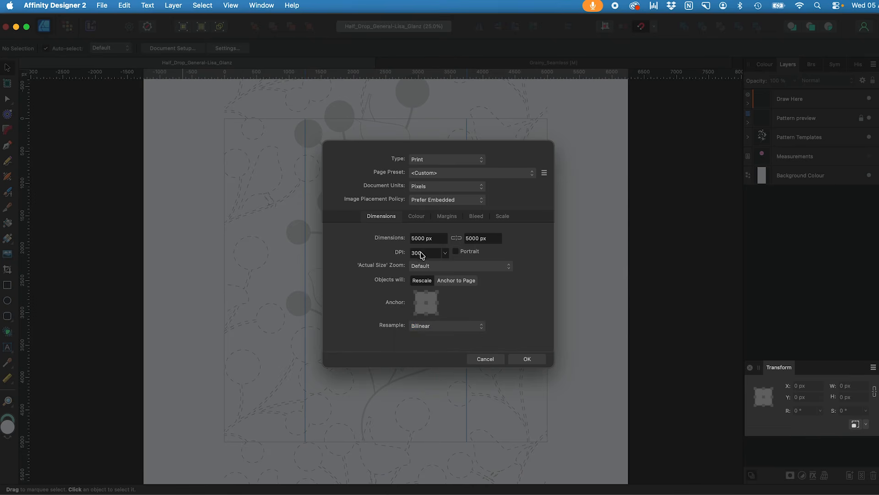
{"action": "left_click", "coordinate": [456, 237]}
{"action": "left_click", "coordinate": [418, 238]}
{"action": "type", "text": "4000"}
{"action": "key", "text": "Tab"}
{"action": "left_click", "coordinate": [534, 360]}
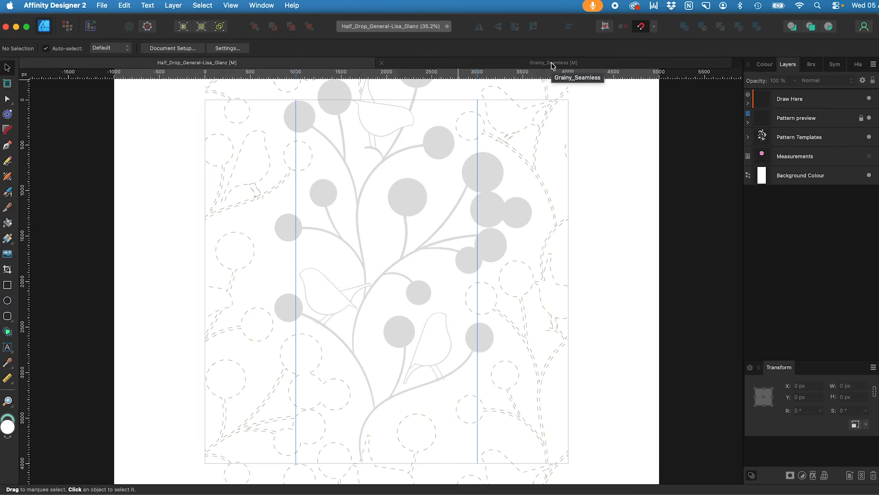
- Copy the Canvas Effects group from the Grainy_Seamless document and paste it into the half-drop template
{"action": "left_click", "coordinate": [552, 64]}
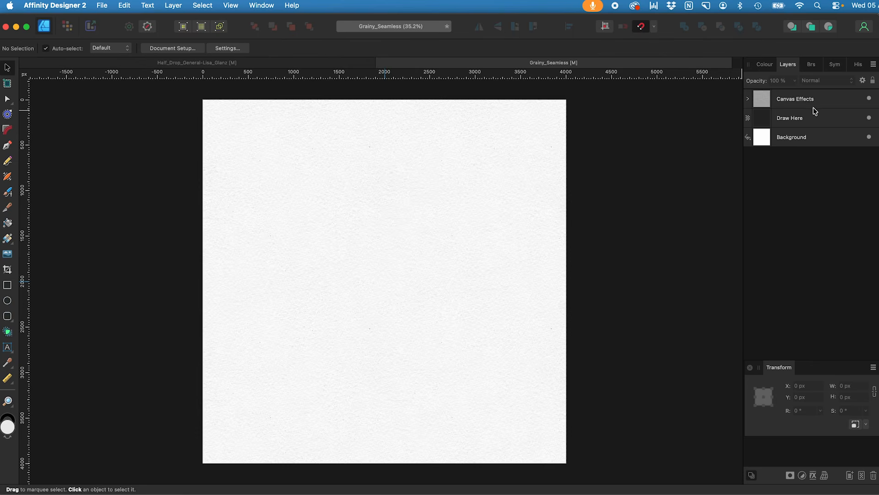
{"action": "left_click", "coordinate": [830, 100]}
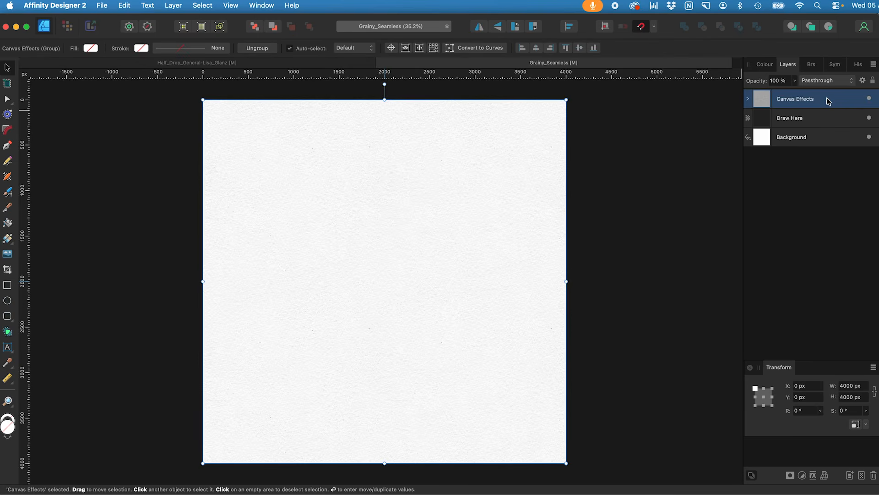
{"action": "left_click", "coordinate": [124, 6]}
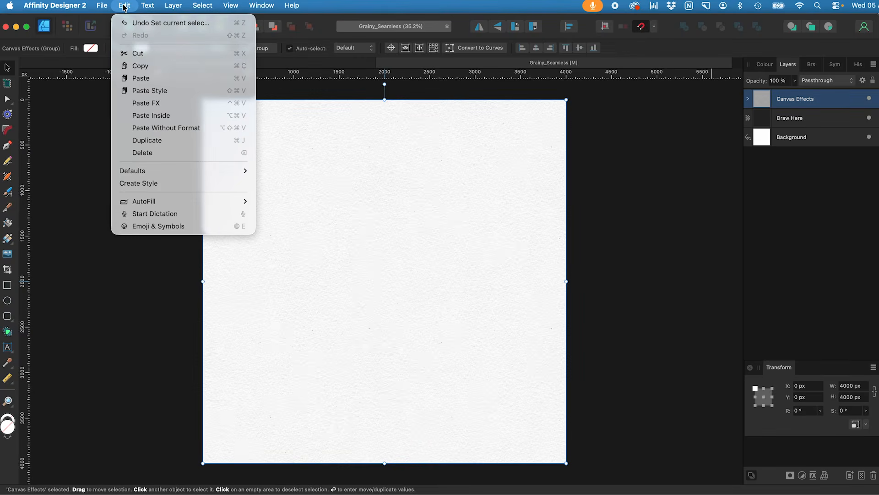
{"action": "left_click", "coordinate": [137, 66]}
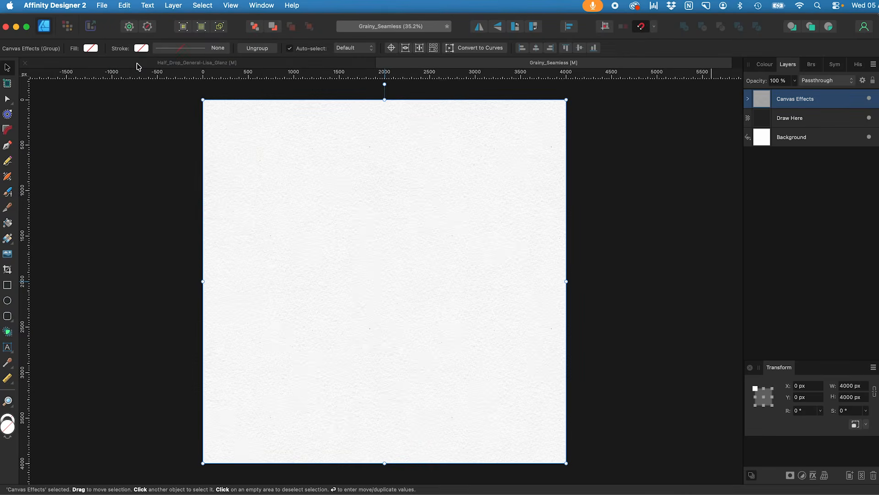
{"action": "left_click", "coordinate": [233, 66]}
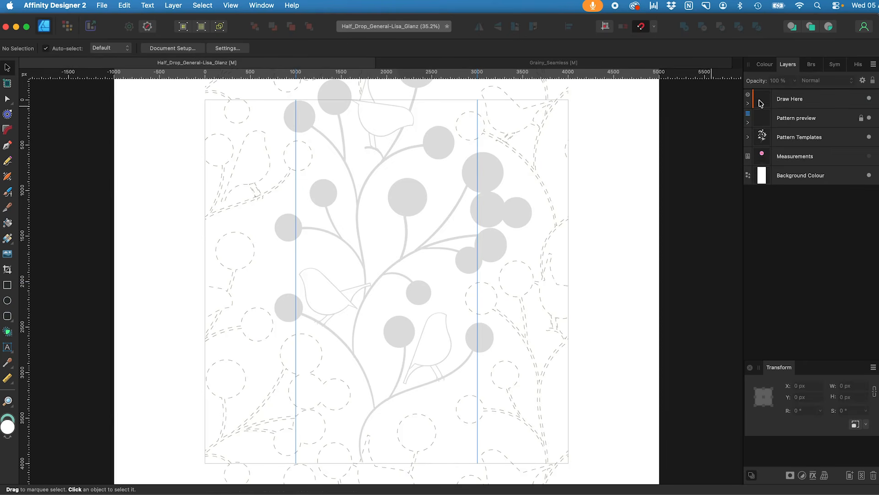
{"action": "left_click", "coordinate": [118, 4]}
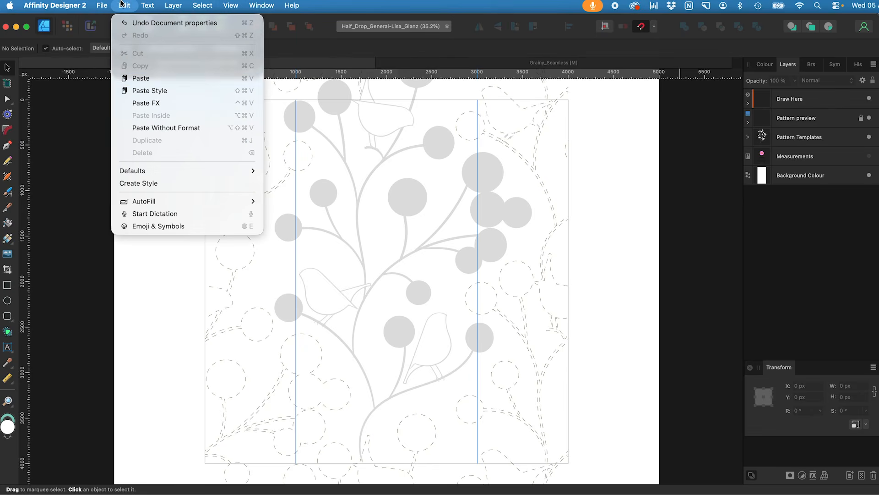
{"action": "left_click", "coordinate": [151, 79]}
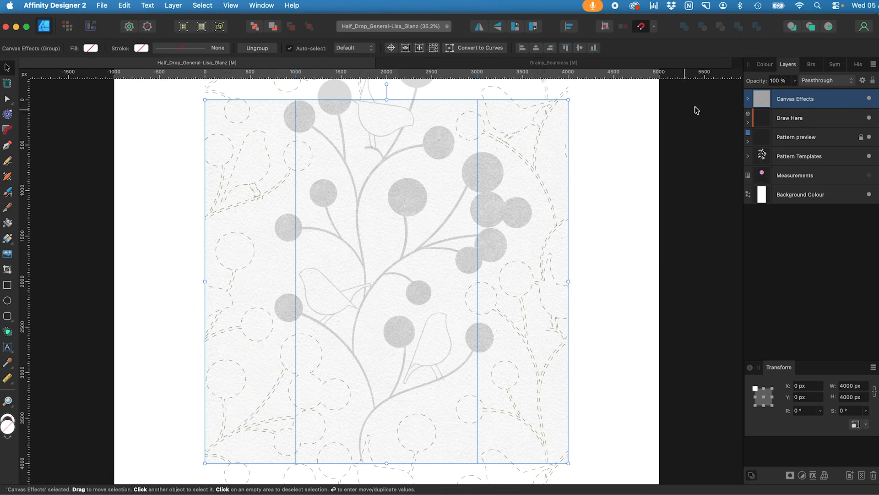
- Look at the texture layers inside Canvas Effects and move the group into the Draw Here layer, above Guide
{"action": "left_click", "coordinate": [749, 100]}
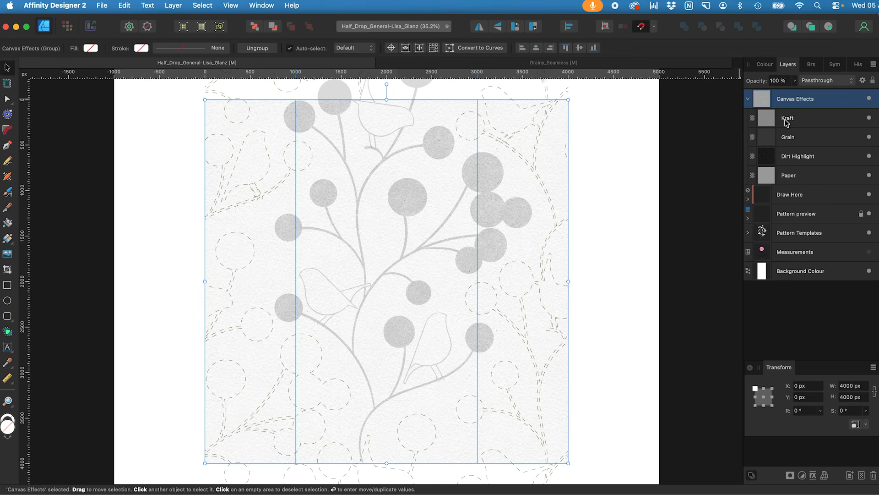
{"action": "left_click", "coordinate": [786, 121]}
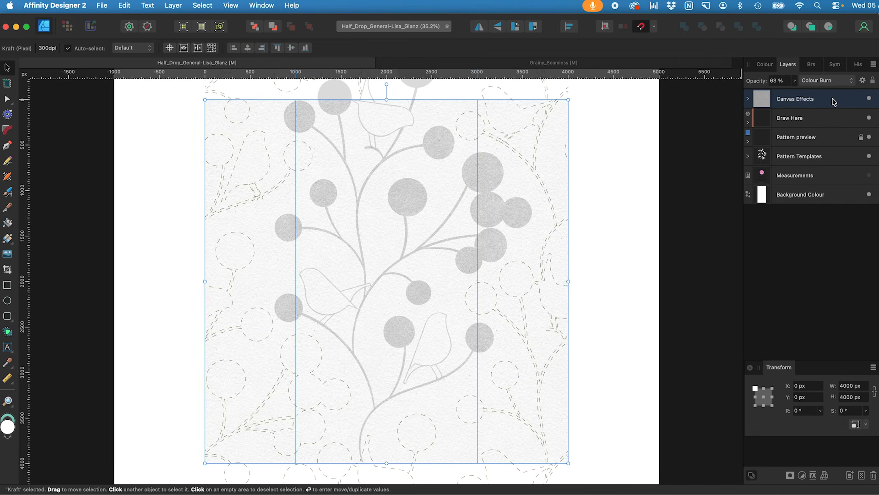
{"action": "mouse_move", "coordinate": [811, 101]}
{"action": "left_mouse_down"}
{"action": "mouse_move", "coordinate": [814, 118]}
{"action": "mouse_move", "coordinate": [811, 97]}
{"action": "left_mouse_up"}
{"action": "left_click", "coordinate": [748, 122]}
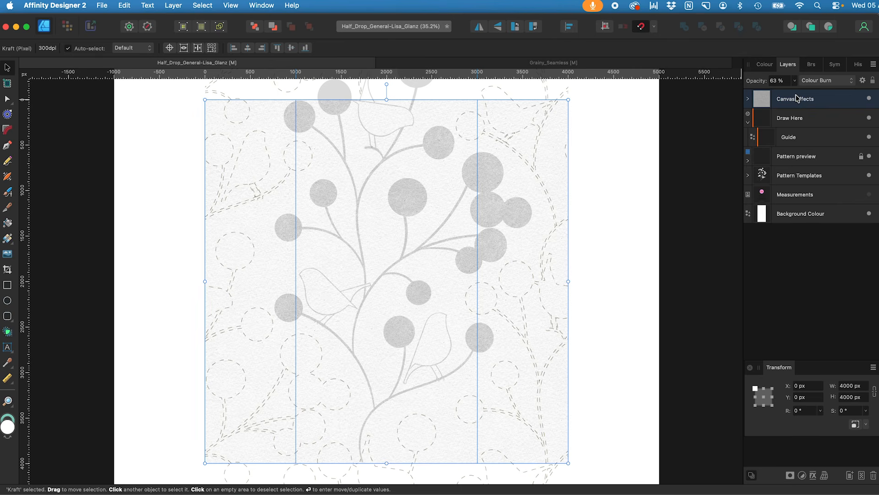
{"action": "left_click_drag", "start_coordinate": [797, 101], "coordinate": [798, 123]}
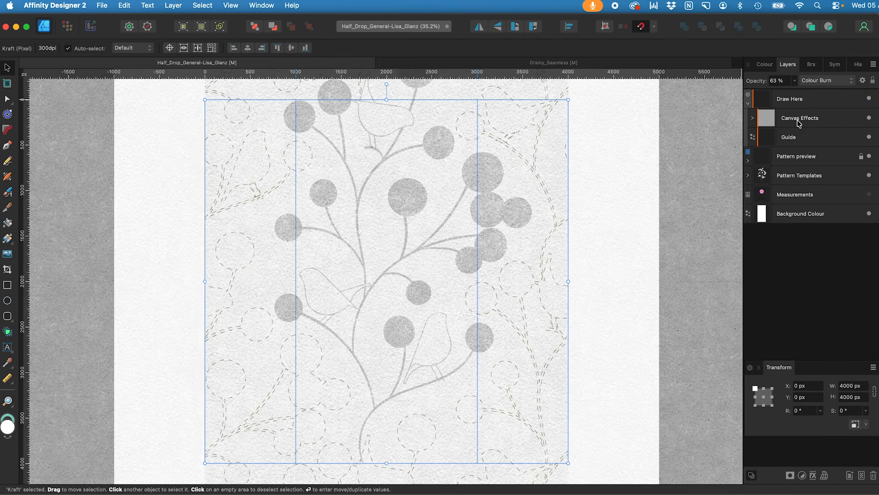
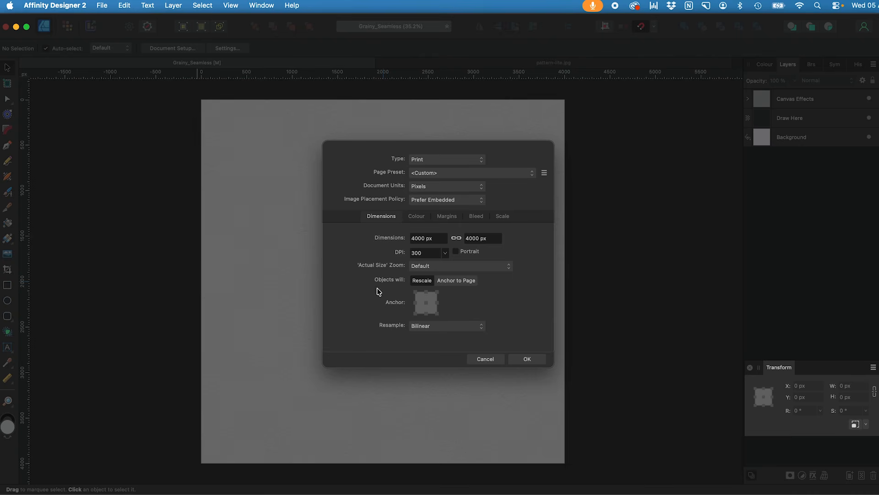
- Widen the Grainy_Seamless document to 8000 px with unlinked dimensions, anchoring its objects to the page's left side
{"action": "left_click", "coordinate": [463, 282]}
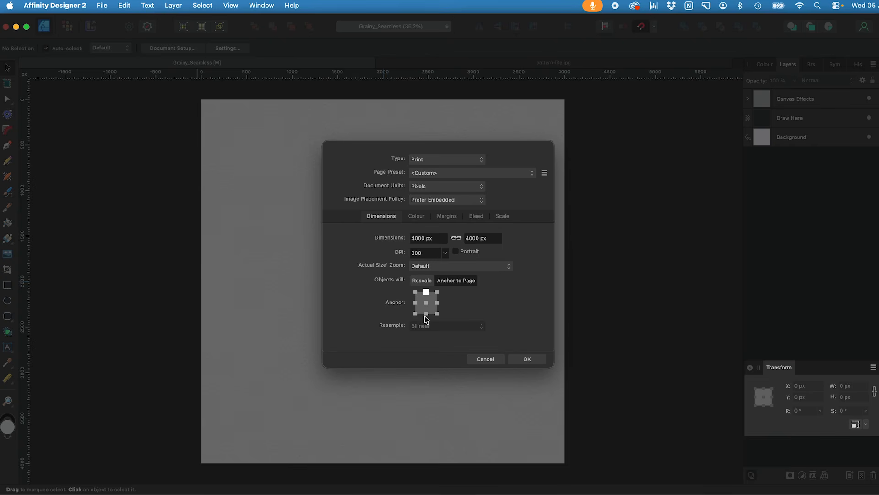
{"action": "left_click", "coordinate": [416, 293]}
{"action": "left_click", "coordinate": [456, 238]}
{"action": "left_click", "coordinate": [418, 237]}
{"action": "type", "text": "8000"}
{"action": "left_click", "coordinate": [415, 302]}
{"action": "left_click", "coordinate": [522, 359]}
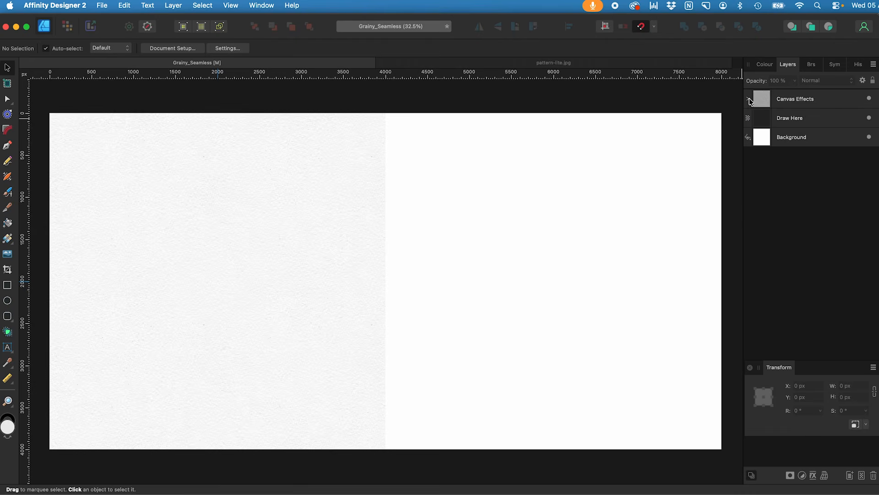
- Expand the Canvas Effects group and compare blend modes for the Kraft layer, keeping Colour Burn
{"action": "left_click", "coordinate": [747, 99]}
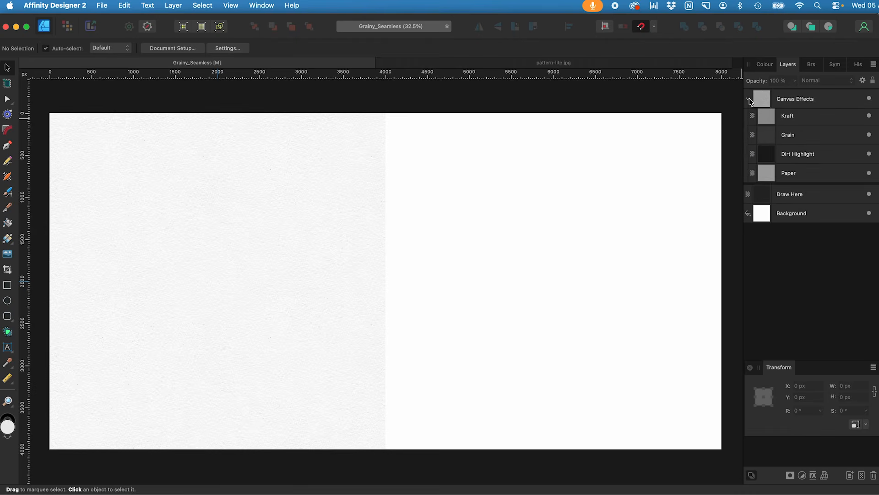
{"action": "left_click", "coordinate": [790, 118]}
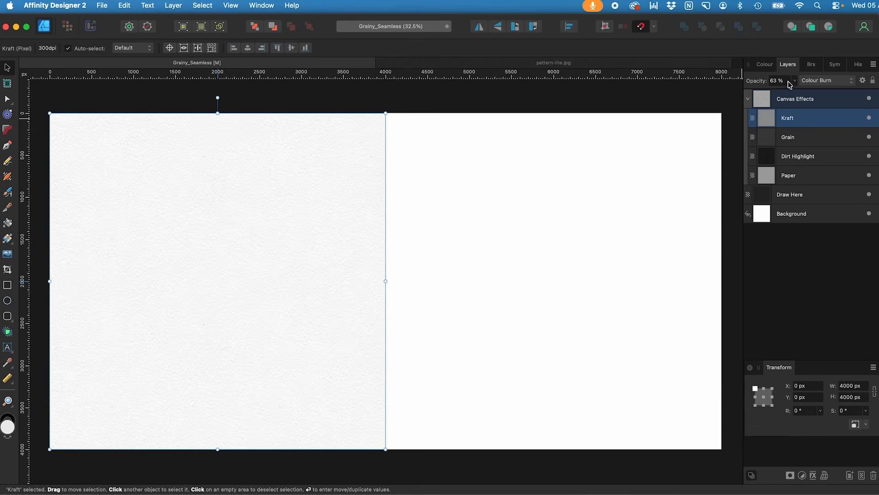
{"action": "left_click", "coordinate": [814, 82]}
{"action": "left_click", "coordinate": [814, 81]}
{"action": "left_click", "coordinate": [824, 81]}
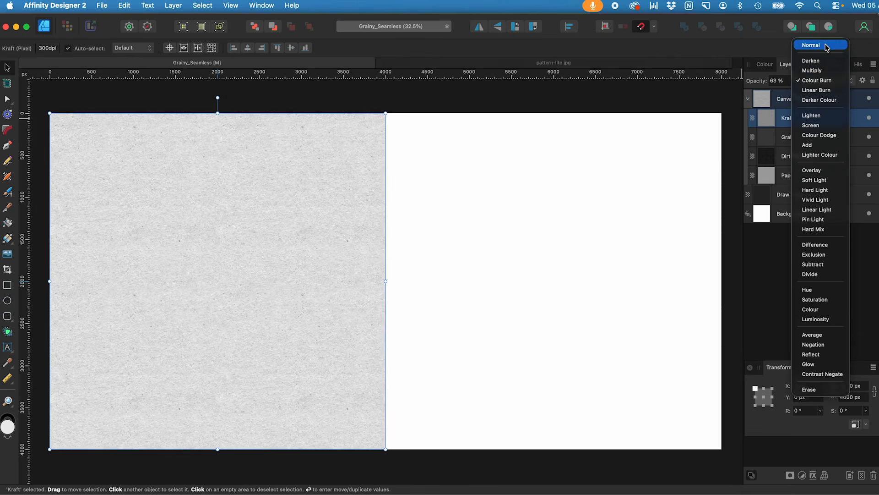
{"action": "left_click", "coordinate": [826, 81]}
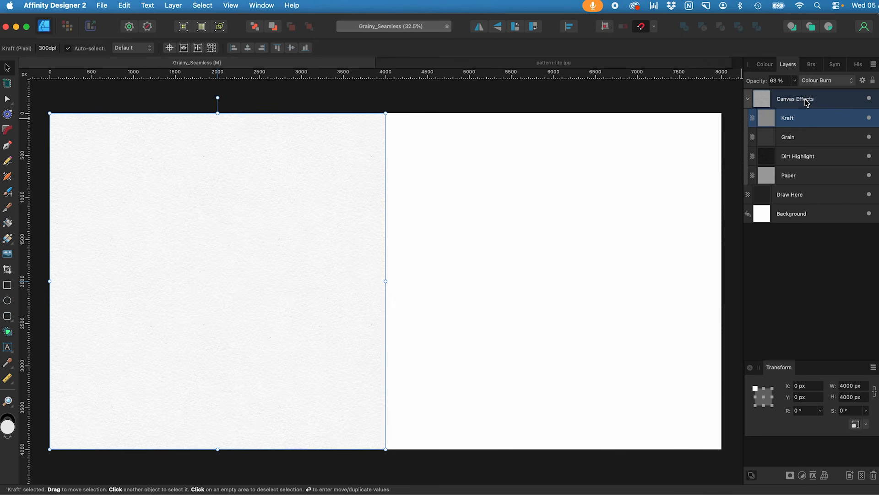
- Set the opacity of the Kraft, Grain, Dirt Highlight and Paper layers to 100%
{"action": "left_click", "coordinate": [811, 177], "text": "shift"}
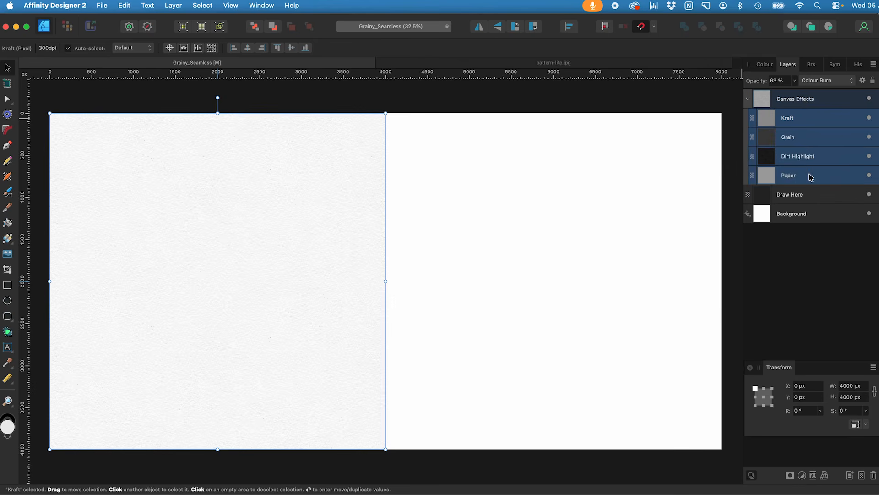
{"action": "left_click", "coordinate": [794, 82]}
{"action": "left_click_drag", "start_coordinate": [795, 93], "coordinate": [845, 96]}
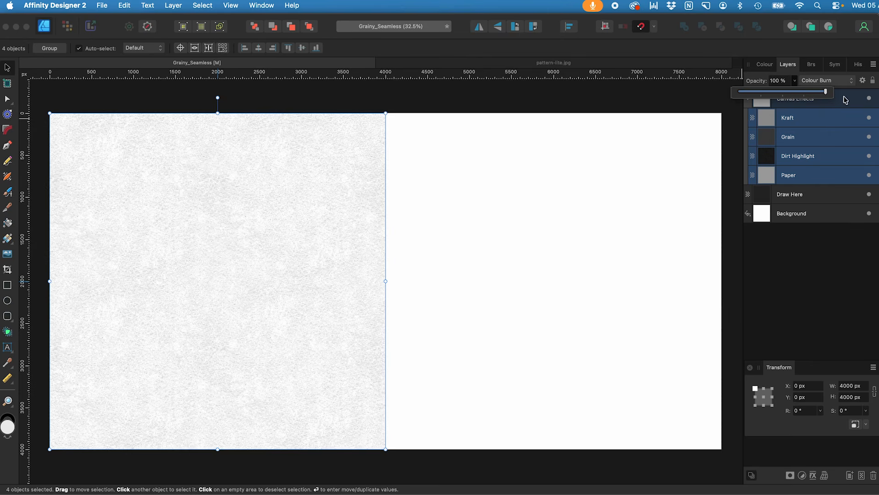
- Check the blend modes of the Kraft, Grain, Dirt Highlight and Paper layers one by one
{"action": "left_click", "coordinate": [842, 120]}
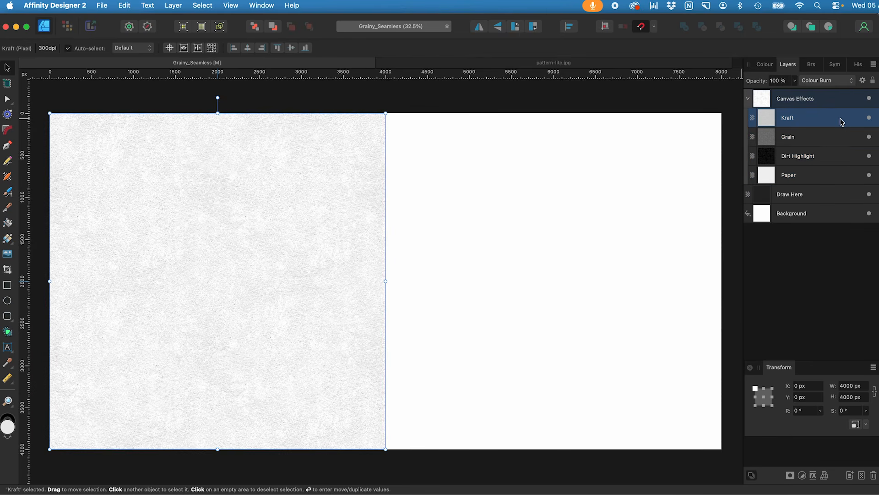
{"action": "left_click", "coordinate": [825, 137]}
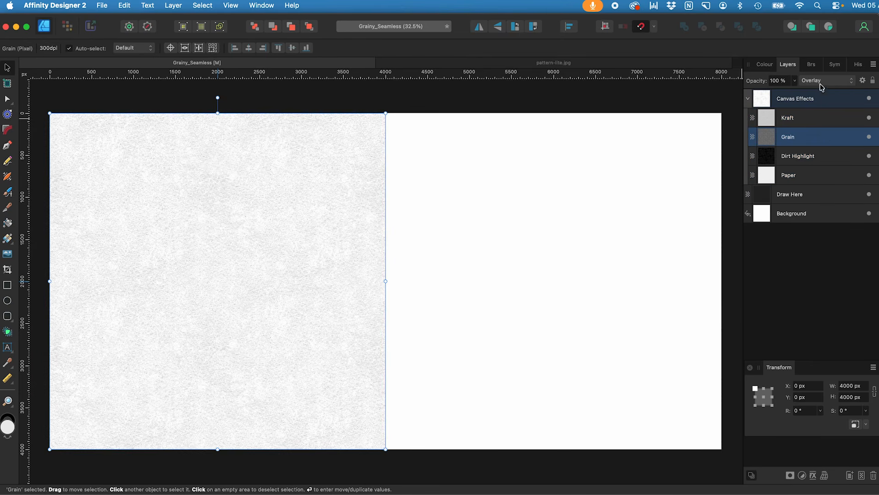
{"action": "left_click", "coordinate": [819, 158]}
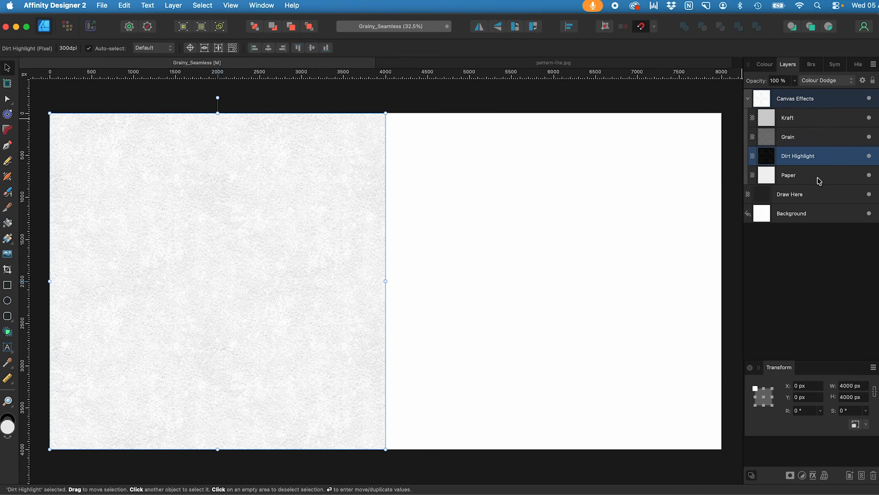
{"action": "left_click", "coordinate": [819, 179]}
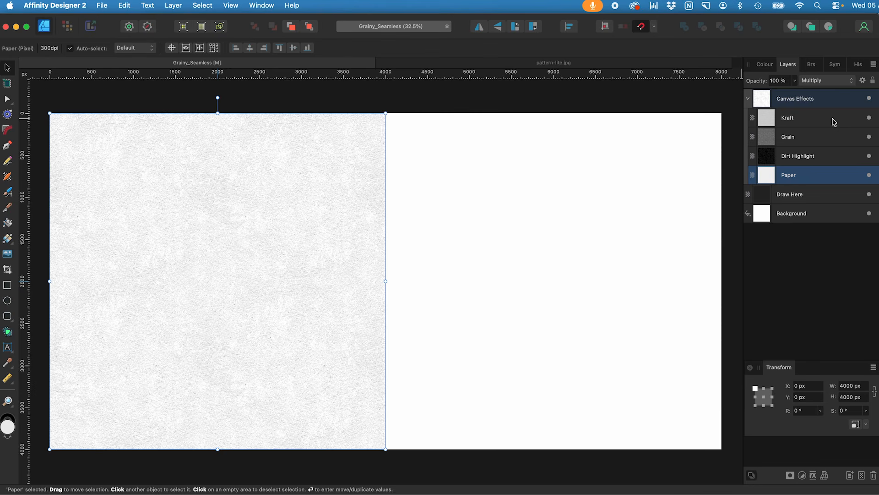
- Duplicate the Canvas Effects group and move the copy to X 4000 px, Y 0 px, filling the empty half of the page
{"action": "left_click", "coordinate": [830, 100]}
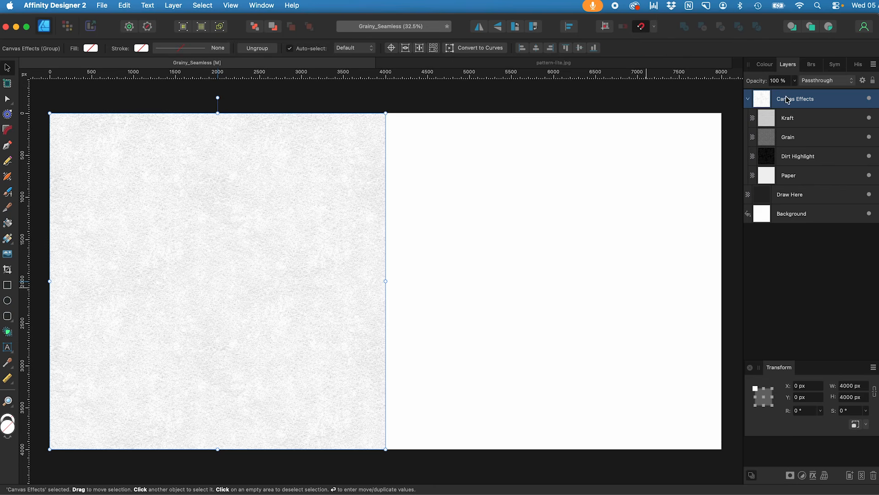
{"action": "left_click", "coordinate": [125, 7]}
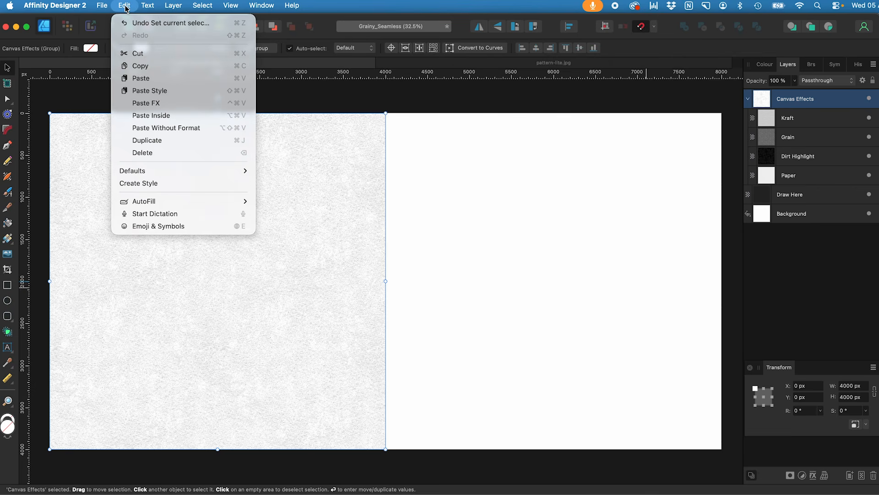
{"action": "left_click", "coordinate": [152, 140]}
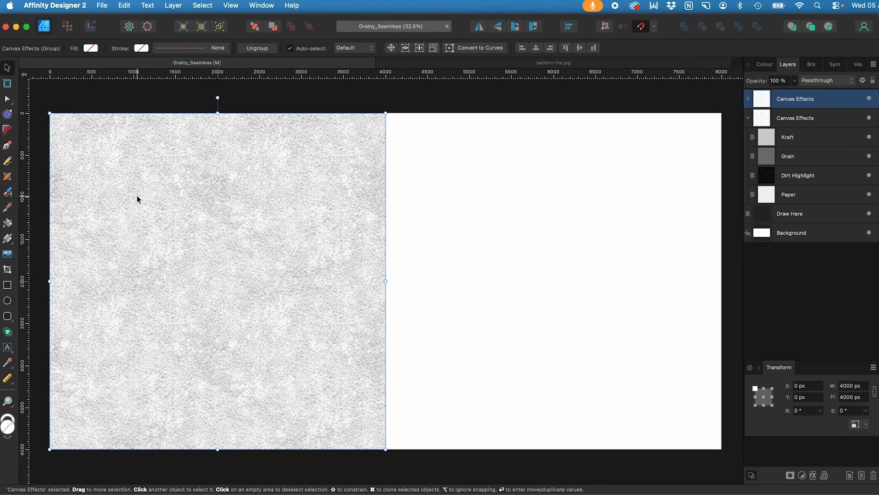
{"action": "left_click_drag", "start_coordinate": [181, 273], "coordinate": [520, 276]}
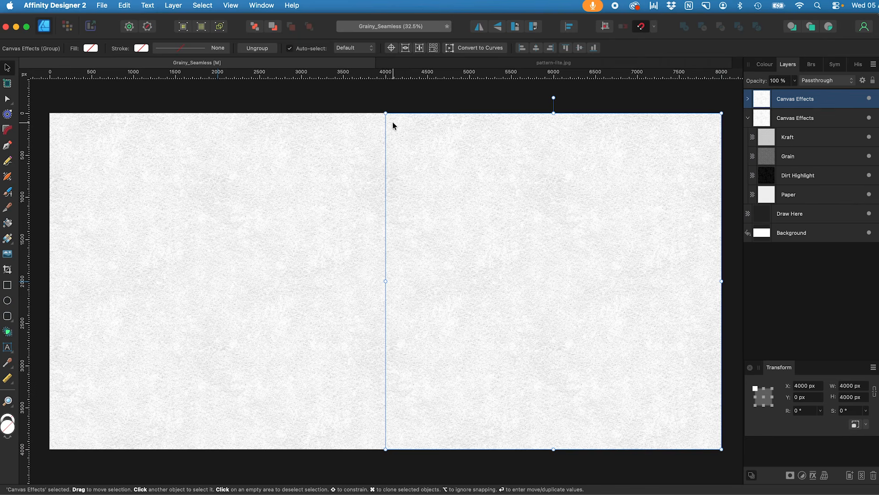
- Expand the duplicated Canvas Effects group, then group the two Kraft layers and rasterise them into one layer
{"action": "left_click", "coordinate": [748, 98]}
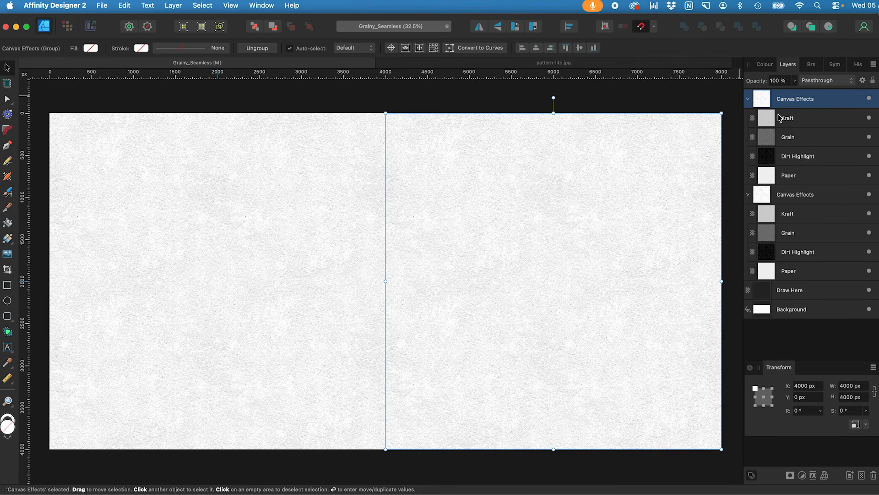
{"action": "left_click", "coordinate": [808, 123]}
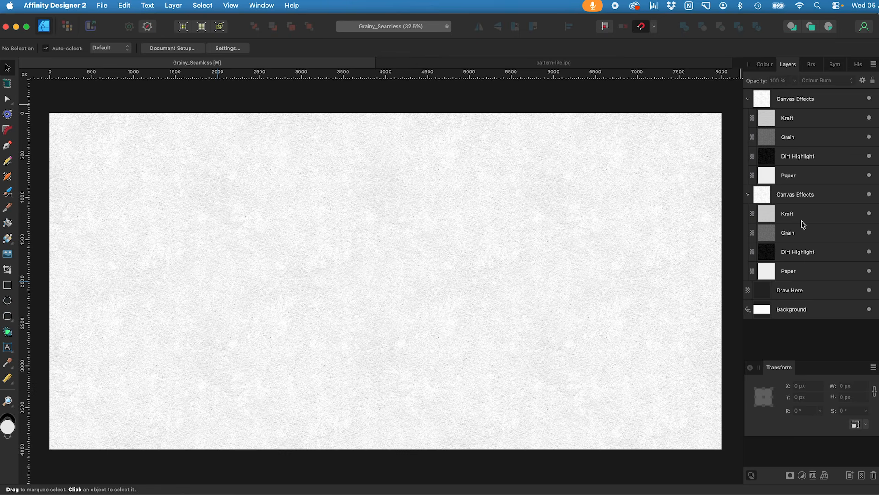
{"action": "left_click", "coordinate": [802, 121]}
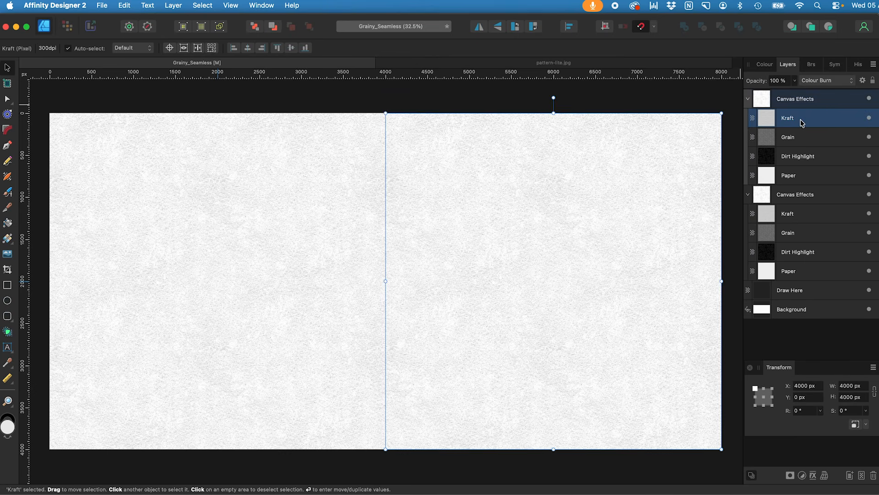
{"action": "left_click", "coordinate": [802, 216], "text": "super"}
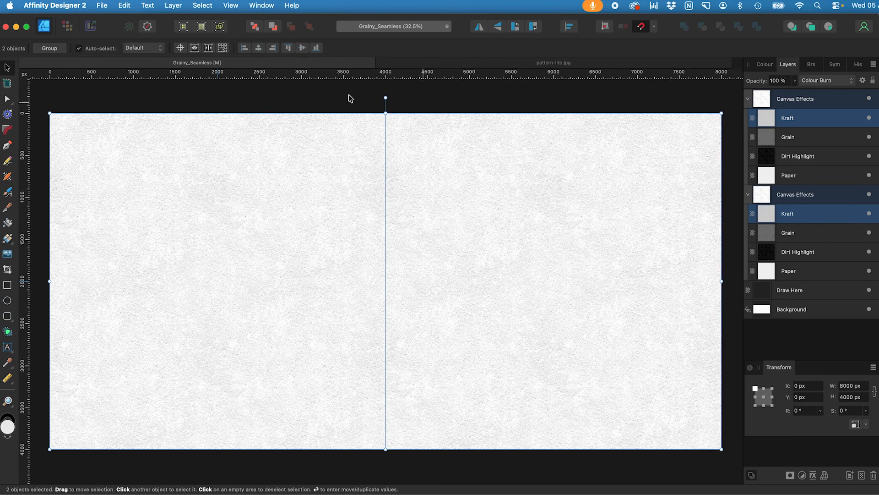
{"action": "left_click", "coordinate": [174, 6]}
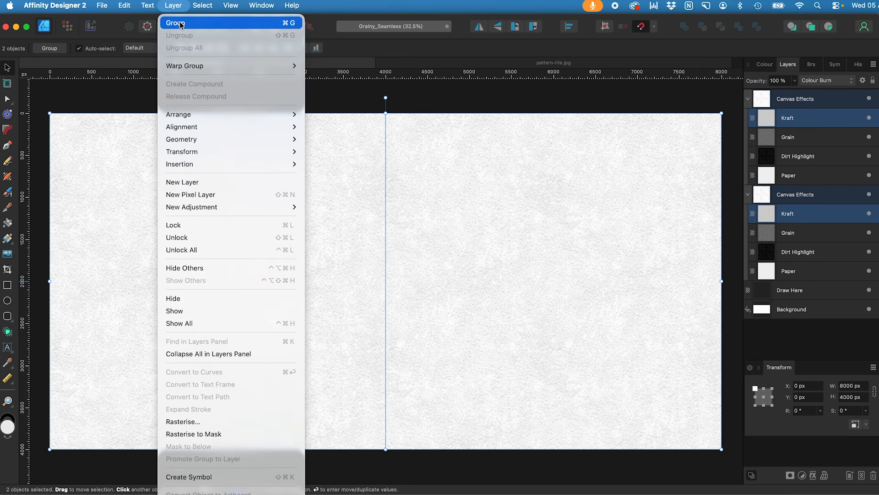
{"action": "left_click", "coordinate": [176, 23]}
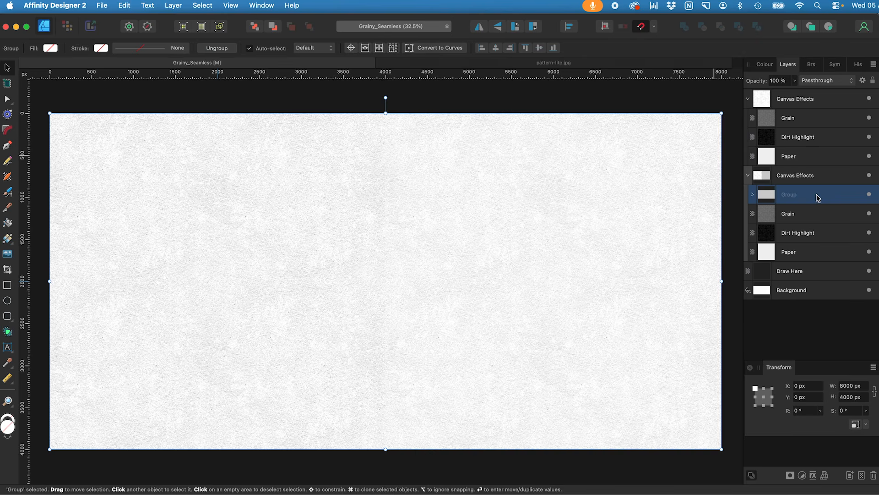
{"action": "left_click", "coordinate": [170, 6]}
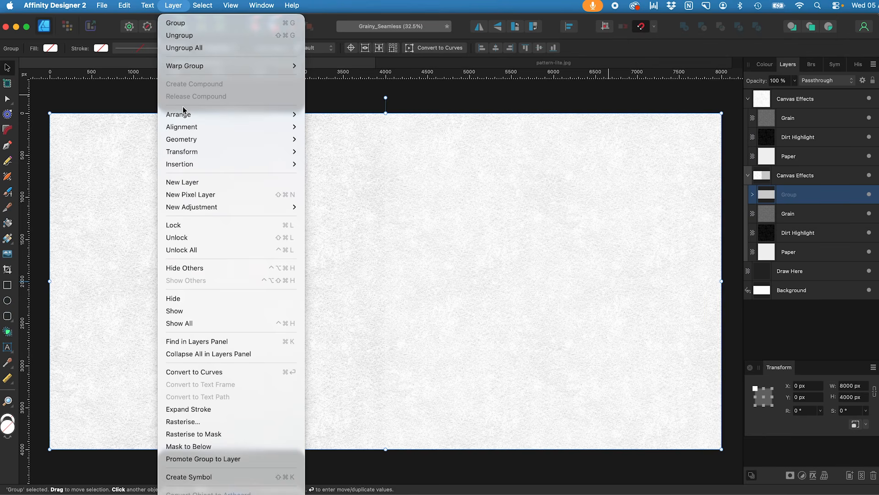
{"action": "left_click", "coordinate": [199, 421]}
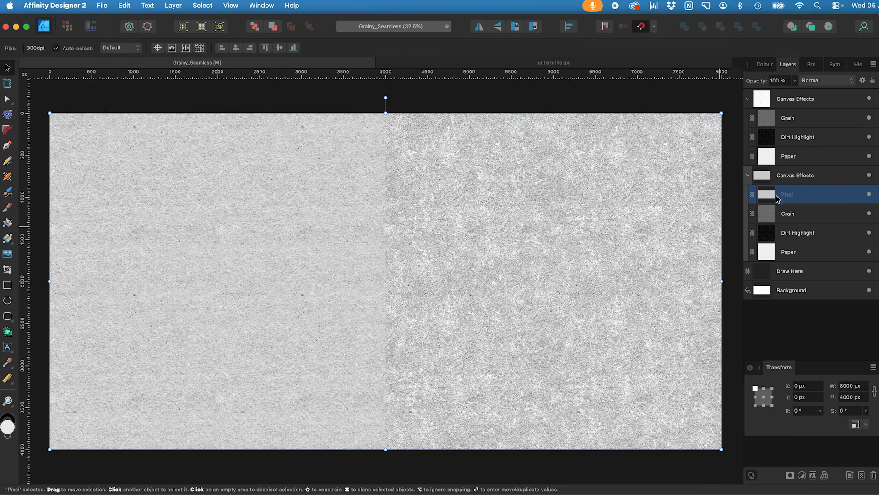
- Group the two Grain layers from both Canvas Effects groups and rasterise them into a single layer
{"action": "left_click", "coordinate": [808, 119]}
{"action": "left_click", "coordinate": [814, 213], "text": "super"}
{"action": "left_click", "coordinate": [172, 5]}
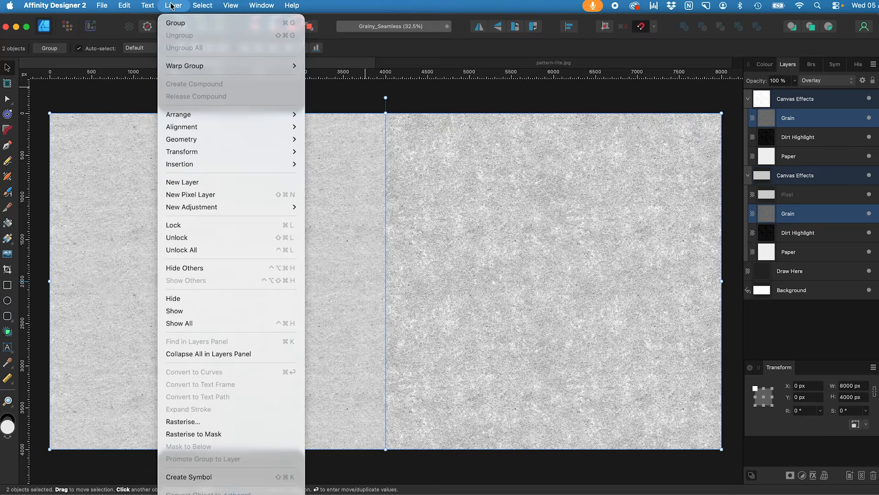
{"action": "left_click", "coordinate": [175, 23]}
{"action": "left_click", "coordinate": [173, 5]}
{"action": "left_click", "coordinate": [197, 422]}
- Group the two Dirt Highlight layers from both Canvas Effects groups and rasterise them into a single layer
{"action": "left_click", "coordinate": [815, 121]}
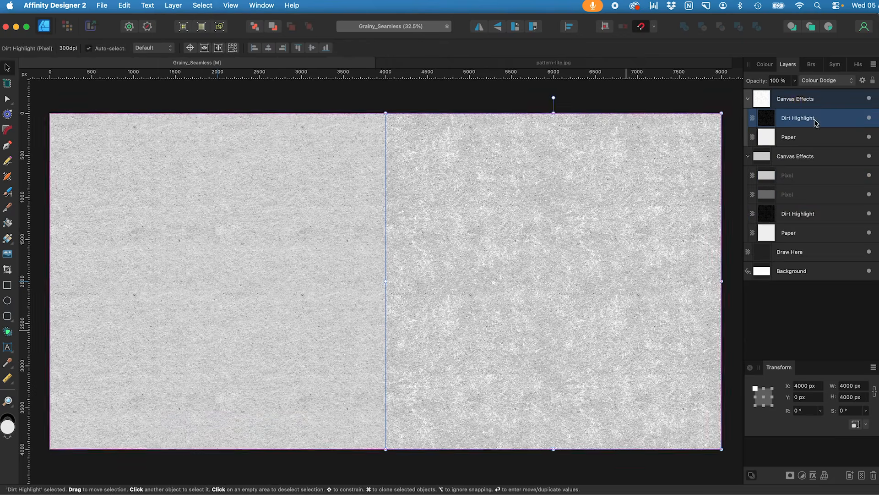
{"action": "left_click", "coordinate": [813, 214], "text": "super"}
{"action": "left_click", "coordinate": [174, 6]}
{"action": "left_click", "coordinate": [175, 23]}
{"action": "left_click", "coordinate": [173, 6]}
{"action": "left_click", "coordinate": [197, 421]}
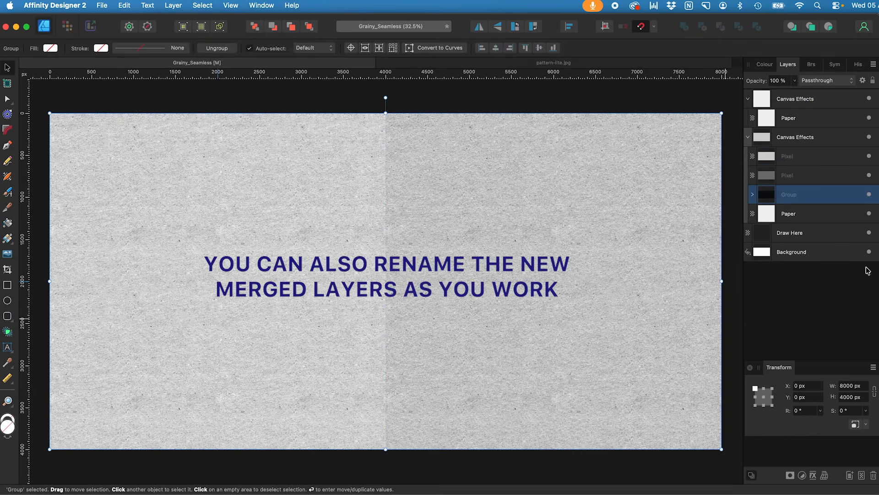
- Group the two Paper layers from both Canvas Effects groups and rasterise them into a single layer
{"action": "left_click", "coordinate": [816, 213]}
{"action": "left_click", "coordinate": [811, 120], "text": "super"}
{"action": "left_click", "coordinate": [173, 6]}
{"action": "left_click", "coordinate": [175, 23]}
{"action": "left_click", "coordinate": [173, 5]}
{"action": "left_click", "coordinate": [194, 421]}
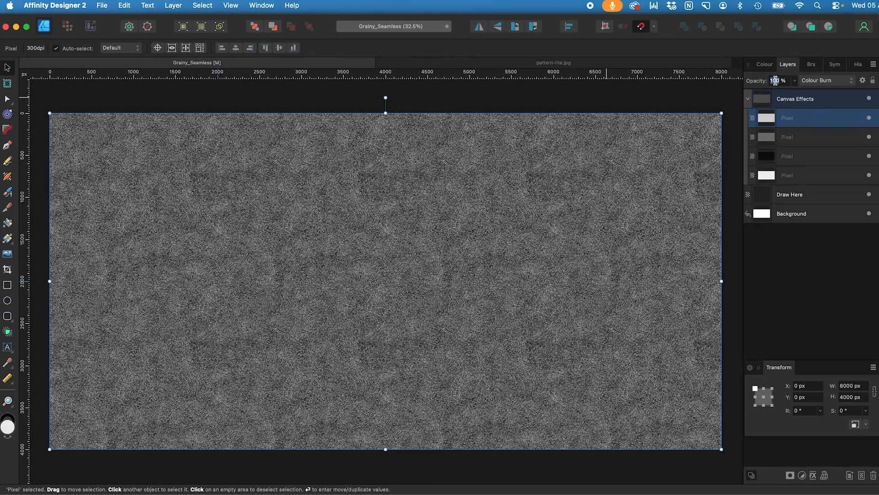
- Set the blend mode of the merged Grain layer to Overlay
{"action": "left_click", "coordinate": [788, 136]}
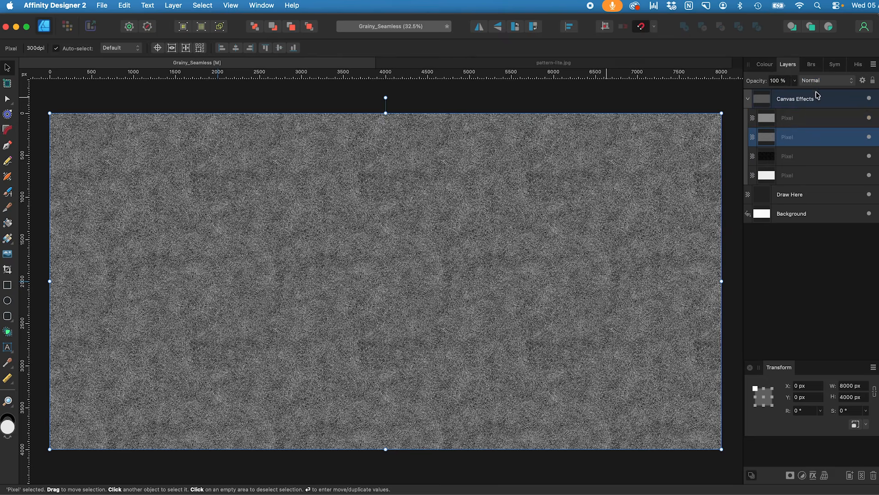
{"action": "left_click", "coordinate": [819, 80]}
{"action": "left_click", "coordinate": [819, 255]}
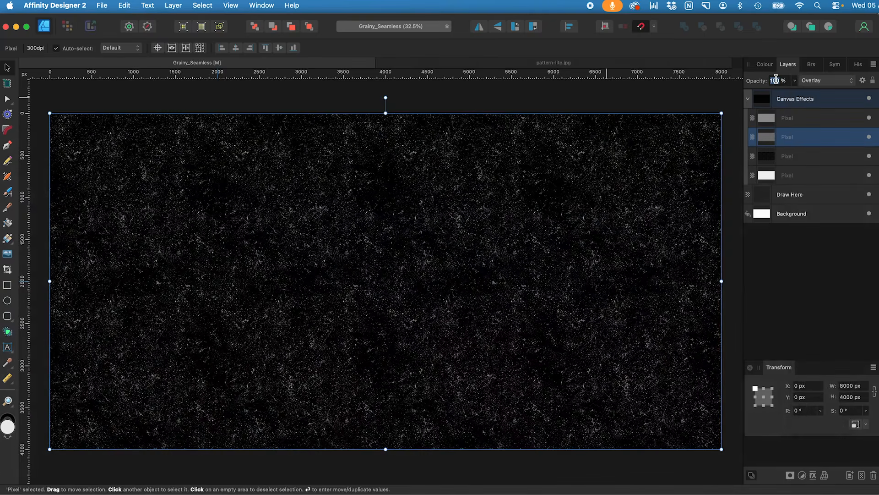
- Set the merged Dirt Highlight layer to Colour Dodge blend mode with 40% opacity
{"action": "left_click", "coordinate": [828, 158]}
{"action": "left_click", "coordinate": [822, 81]}
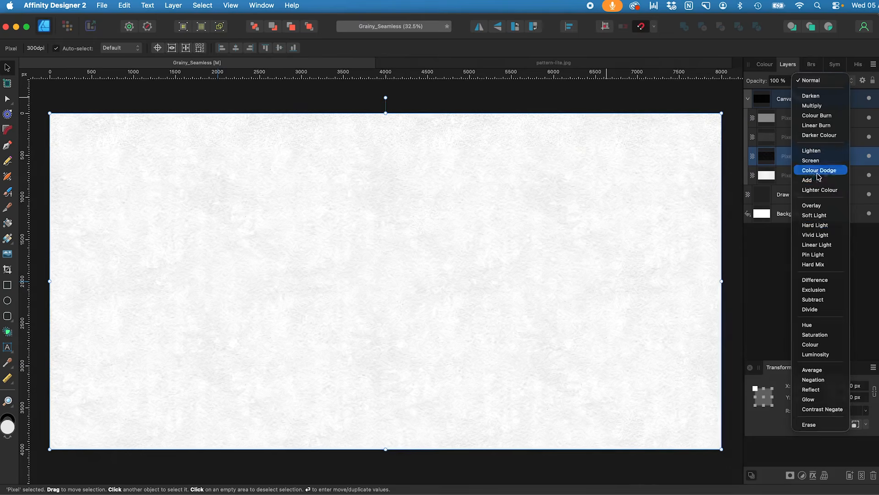
{"action": "left_click", "coordinate": [819, 171]}
{"action": "double_click", "coordinate": [779, 81]}
{"action": "type", "text": "40"}
- Set the merged Paper layer to Multiply blend mode with 60% opacity and collapse the Canvas Effects group
{"action": "left_click", "coordinate": [810, 176]}
{"action": "left_click", "coordinate": [803, 82]}
{"action": "left_click", "coordinate": [820, 105]}
{"action": "double_click", "coordinate": [781, 80]}
{"action": "type", "text": "60"}
{"action": "key", "text": "Return"}
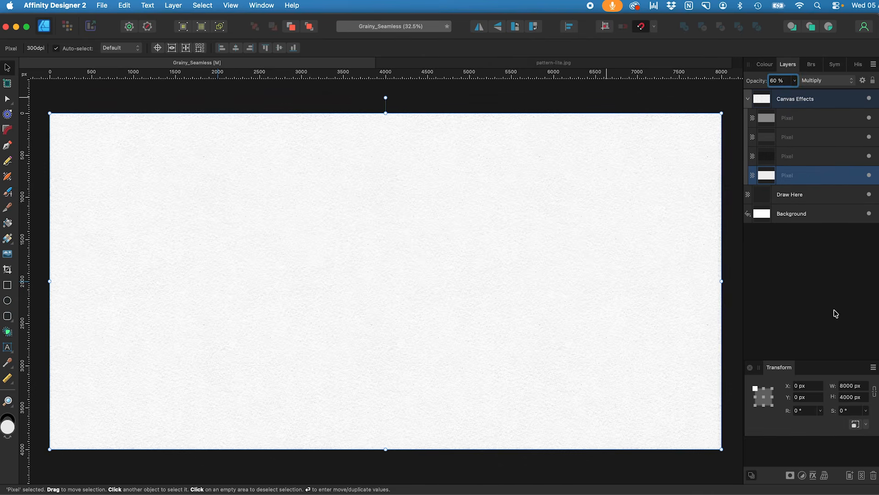
{"action": "left_click", "coordinate": [741, 97]}
{"action": "left_click", "coordinate": [748, 99]}
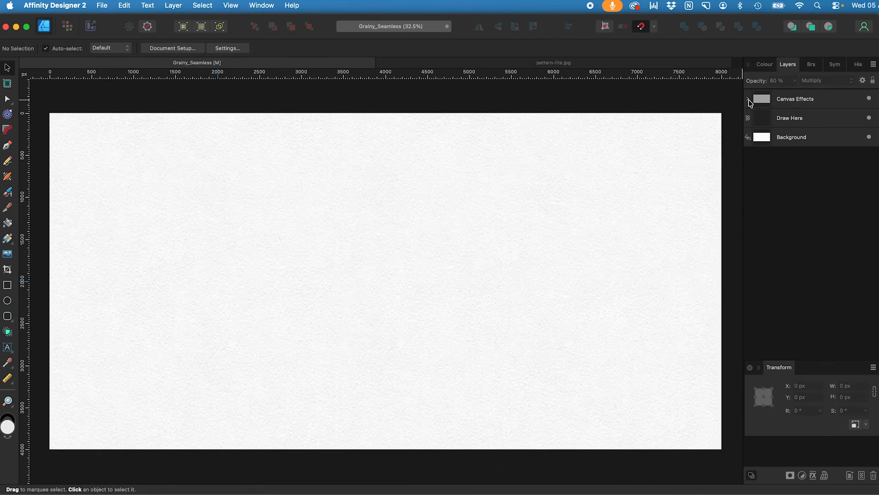